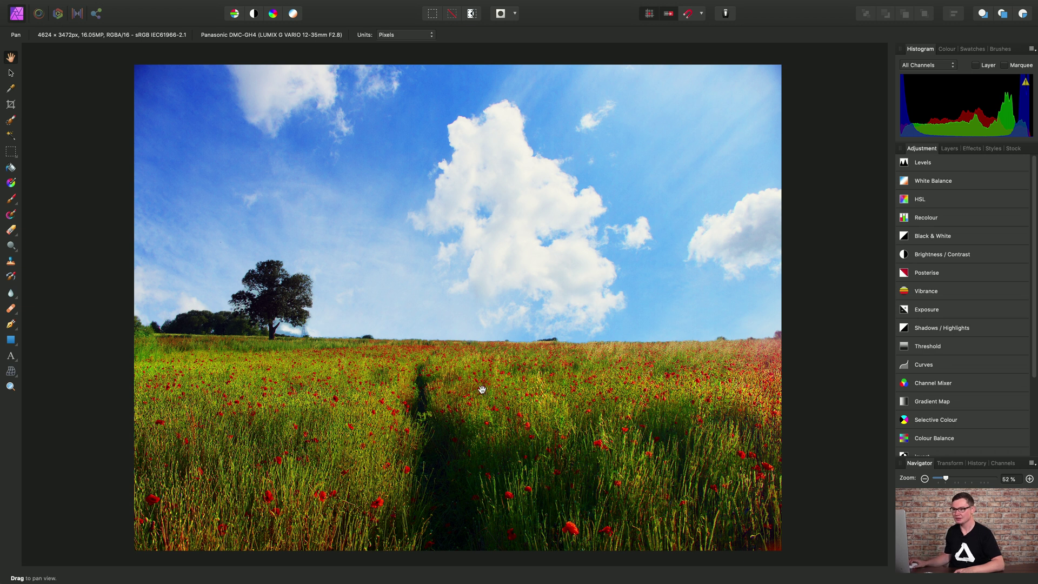
- Take up the Clone Brush and sample the large dark-centred poppy in the field left of the path
{"action": "left_click", "coordinate": [11, 262]}
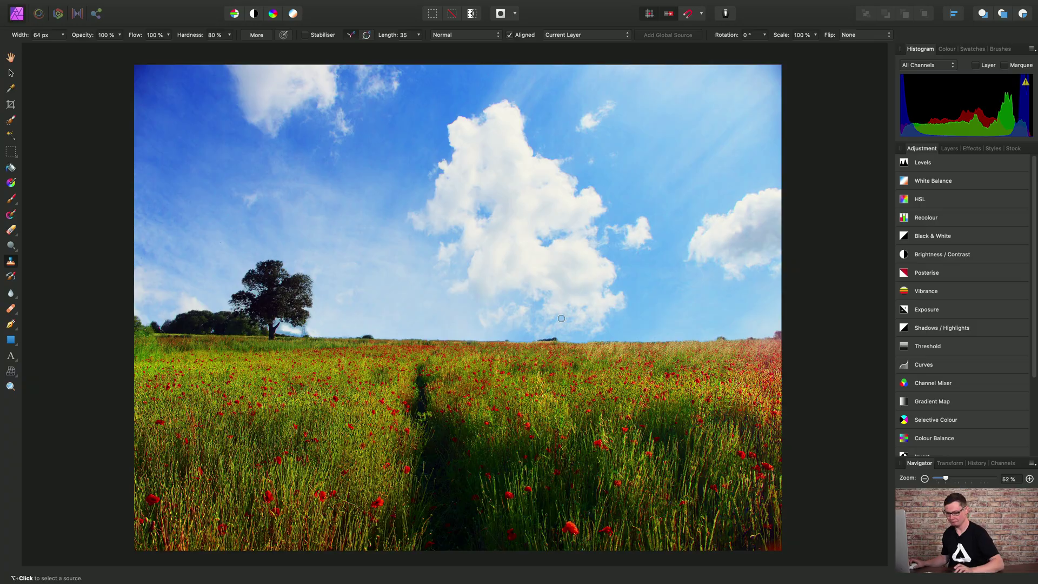
{"action": "scroll", "coordinate": [330, 429], "scroll_direction": "up", "scroll_amount": 10}
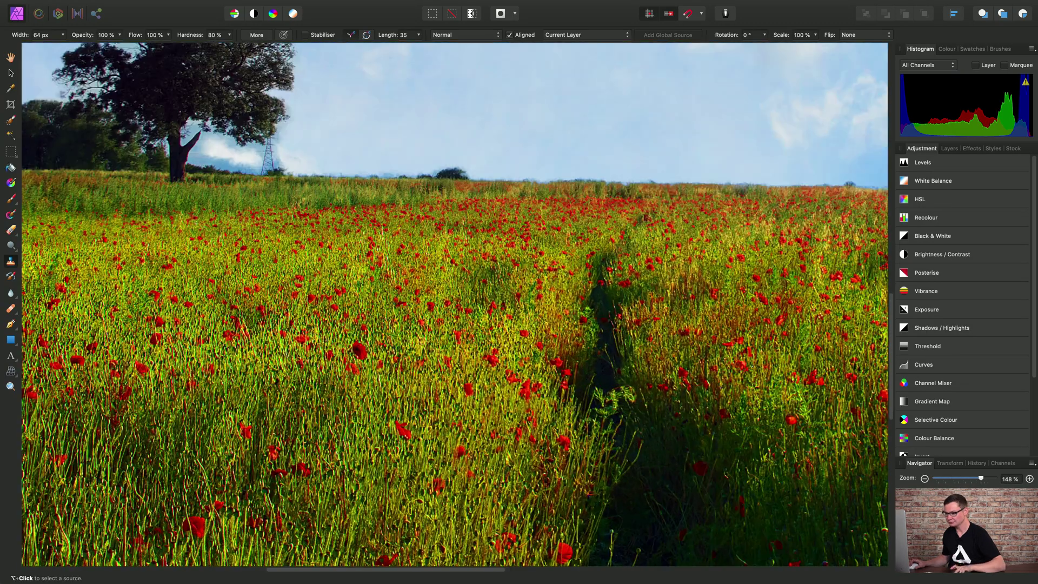
{"action": "scroll", "coordinate": [356, 244], "scroll_direction": "up", "scroll_amount": 4}
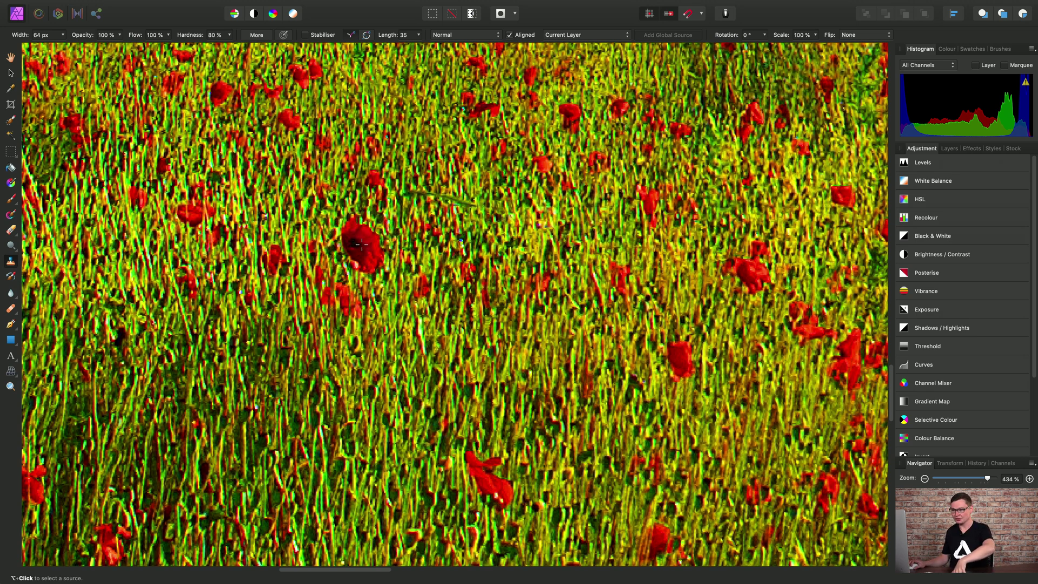
{"action": "left_click", "coordinate": [361, 244], "text": "alt"}
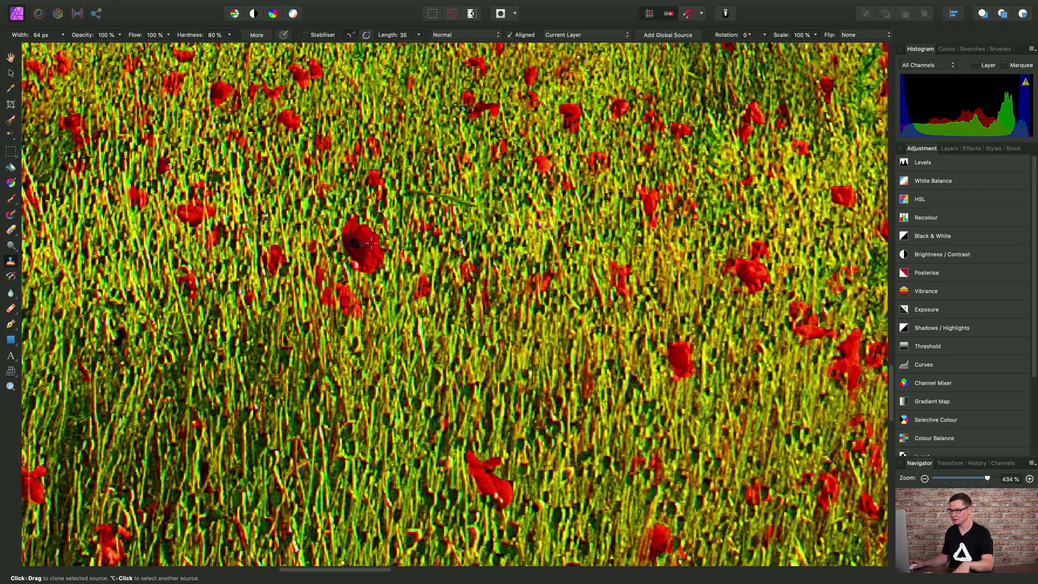
- Try cloning the sampled poppy into several patches of grass with the hard-edged brush
{"action": "left_click", "coordinate": [501, 217]}
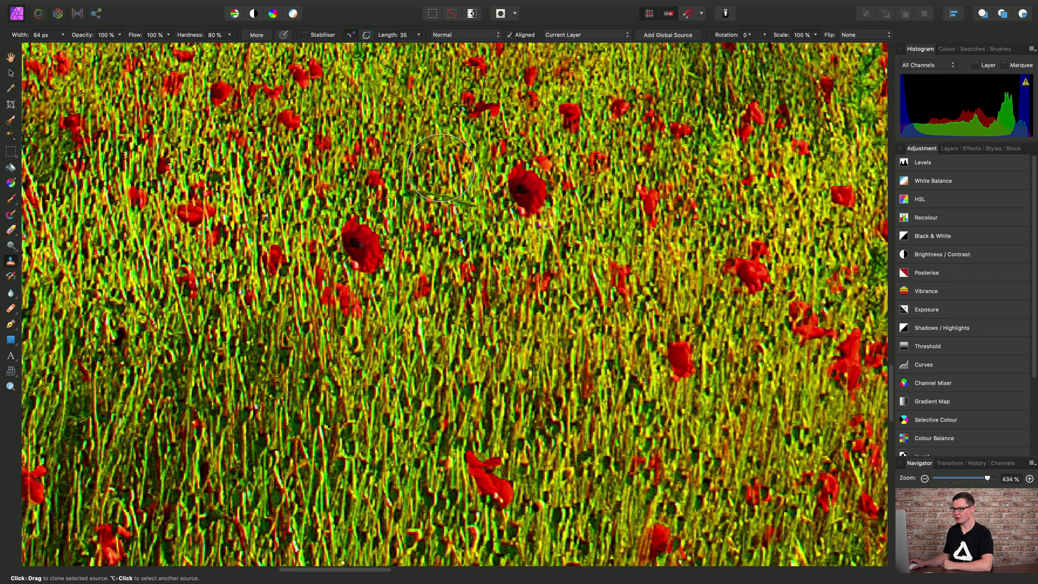
{"action": "scroll", "coordinate": [415, 285], "scroll_direction": "up", "scroll_amount": 3}
{"action": "scroll", "coordinate": [414, 285], "scroll_direction": "left", "scroll_amount": 4}
{"action": "left_click_drag", "start_coordinate": [414, 285], "coordinate": [486, 318]}
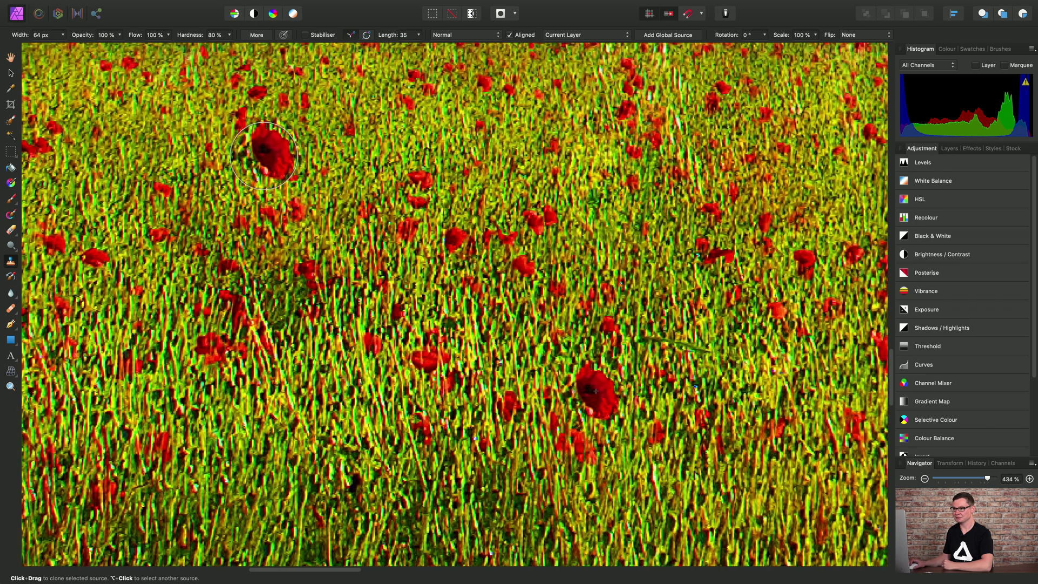
{"action": "left_click_drag", "start_coordinate": [262, 161], "coordinate": [470, 276]}
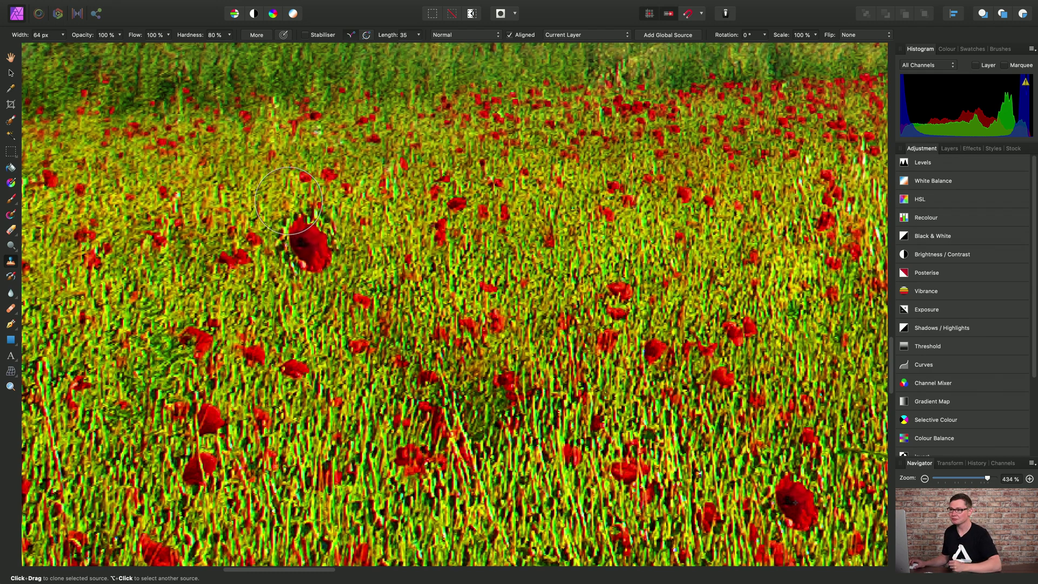
- Set the Clone Brush hardness to 0% and paint a copy of the poppy in the grass farther up and left of the original
{"action": "left_click", "coordinate": [230, 34]}
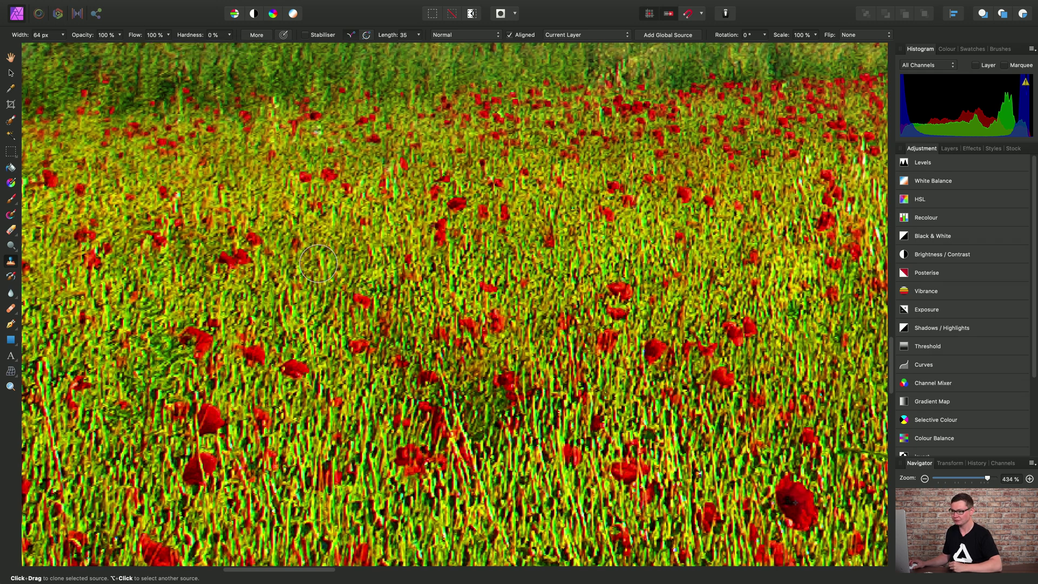
{"action": "left_click_drag", "start_coordinate": [319, 264], "coordinate": [315, 274]}
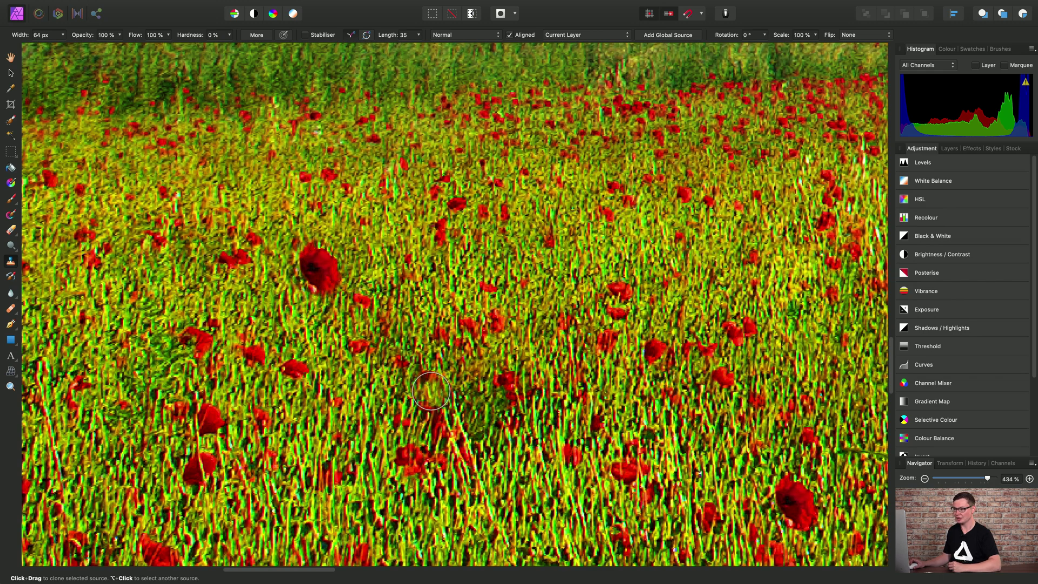
- Sample another dark poppy near the photo's left edge and clone it into the grass just up and right of it
{"action": "scroll", "coordinate": [632, 334], "scroll_direction": "left", "scroll_amount": 7}
{"action": "scroll", "coordinate": [631, 334], "scroll_direction": "down", "scroll_amount": 4}
{"action": "scroll", "coordinate": [631, 334], "scroll_direction": "left", "scroll_amount": 10}
{"action": "scroll", "coordinate": [632, 334], "scroll_direction": "down", "scroll_amount": 5}
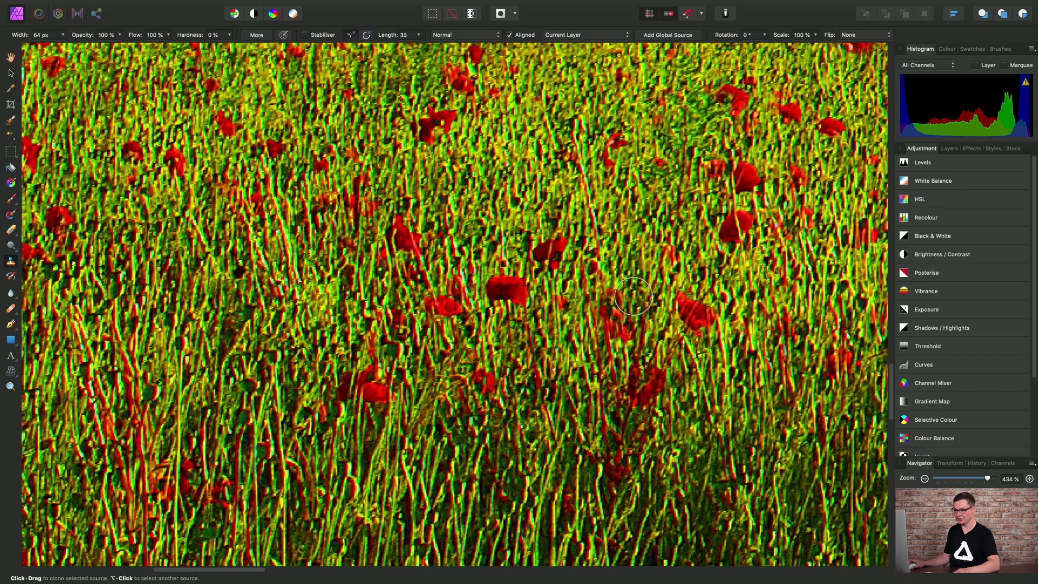
{"action": "scroll", "coordinate": [566, 389], "scroll_direction": "left", "scroll_amount": 5}
{"action": "scroll", "coordinate": [567, 389], "scroll_direction": "up", "scroll_amount": 2}
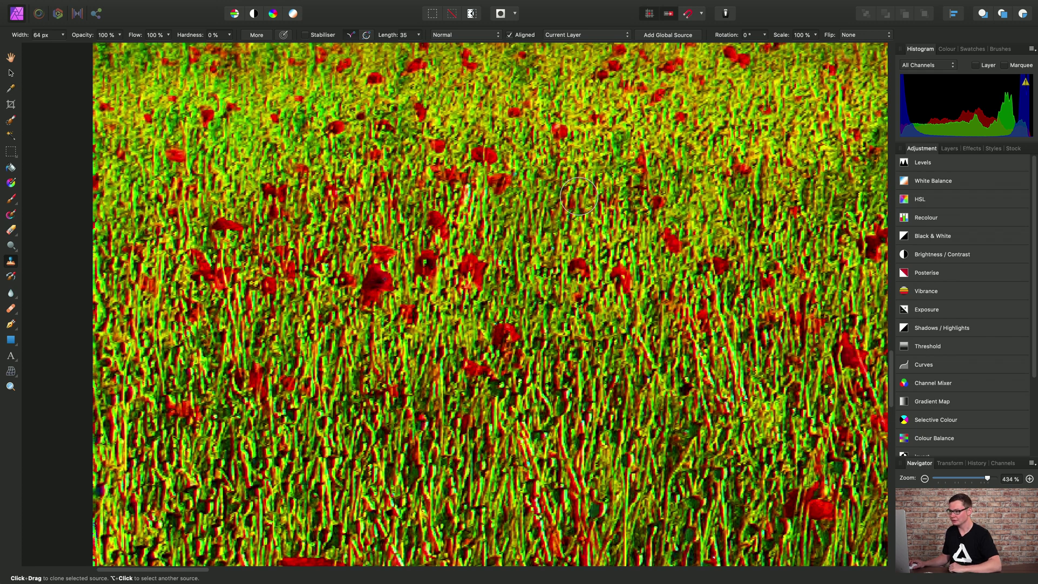
{"action": "left_click_drag", "start_coordinate": [579, 195], "coordinate": [576, 208]}
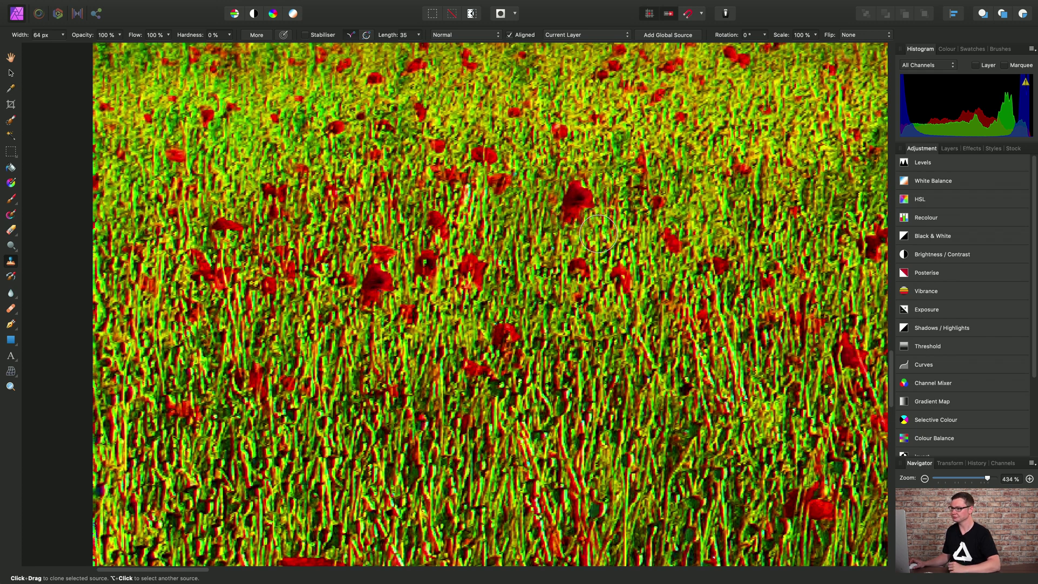
{"action": "scroll", "coordinate": [598, 233], "scroll_direction": "right", "scroll_amount": 8}
{"action": "scroll", "coordinate": [598, 233], "scroll_direction": "up", "scroll_amount": 1}
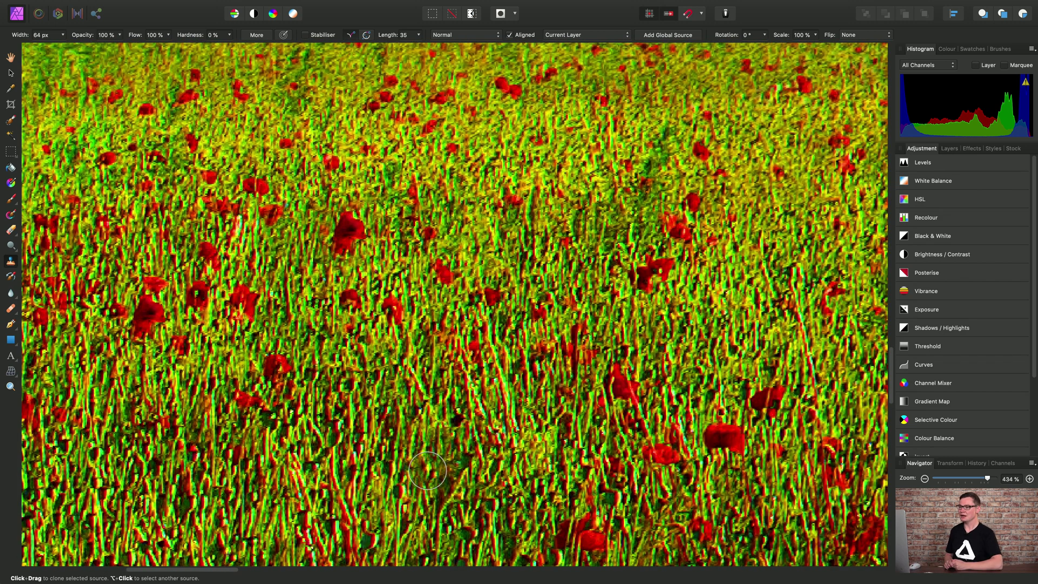
{"action": "left_click", "coordinate": [427, 471]}
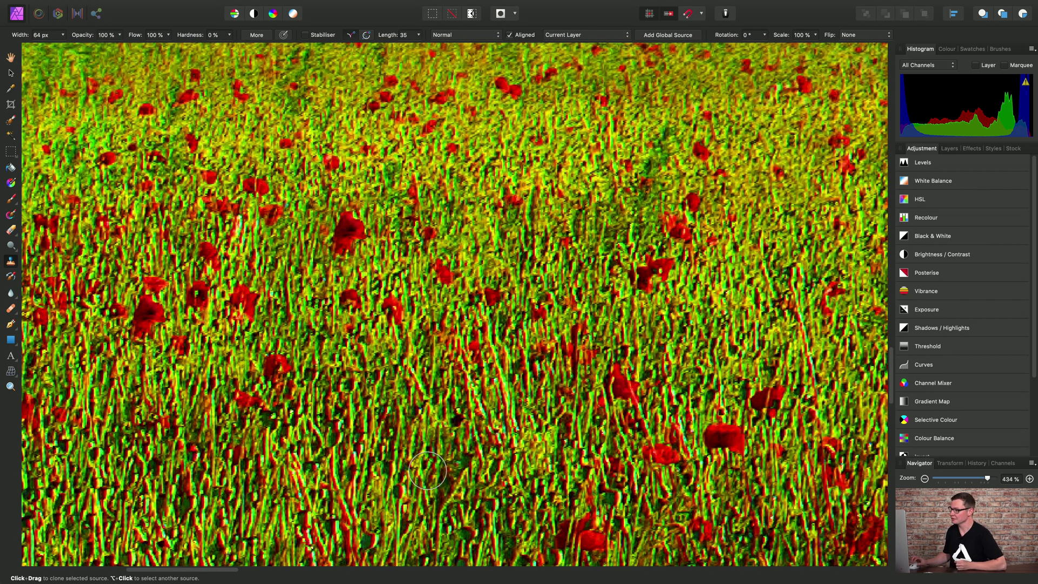
- Add a new pixel layer above Background and set the clone source to Current Layer & Below
{"action": "left_click", "coordinate": [949, 149]}
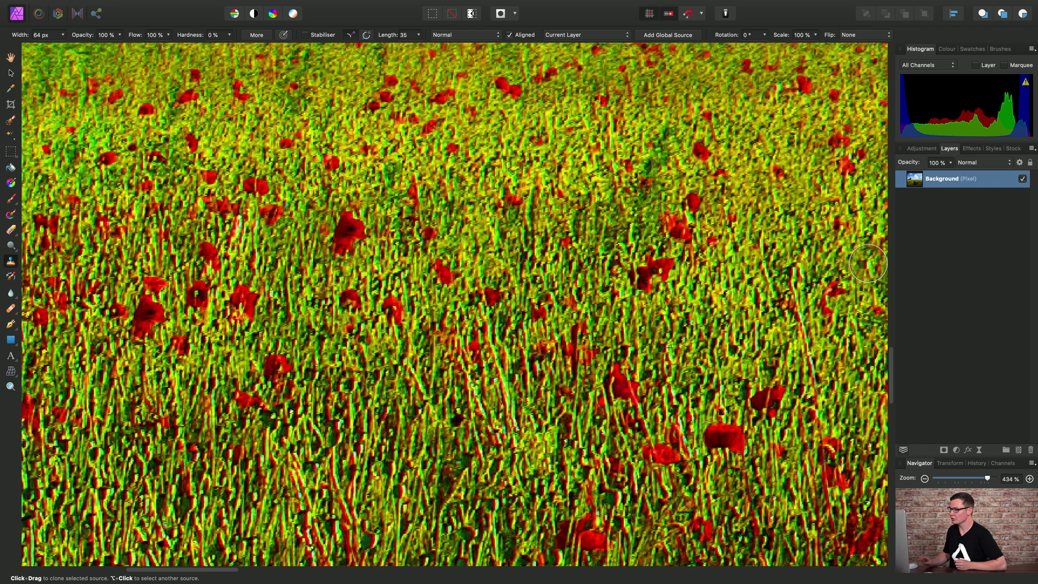
{"action": "left_click", "coordinate": [867, 263]}
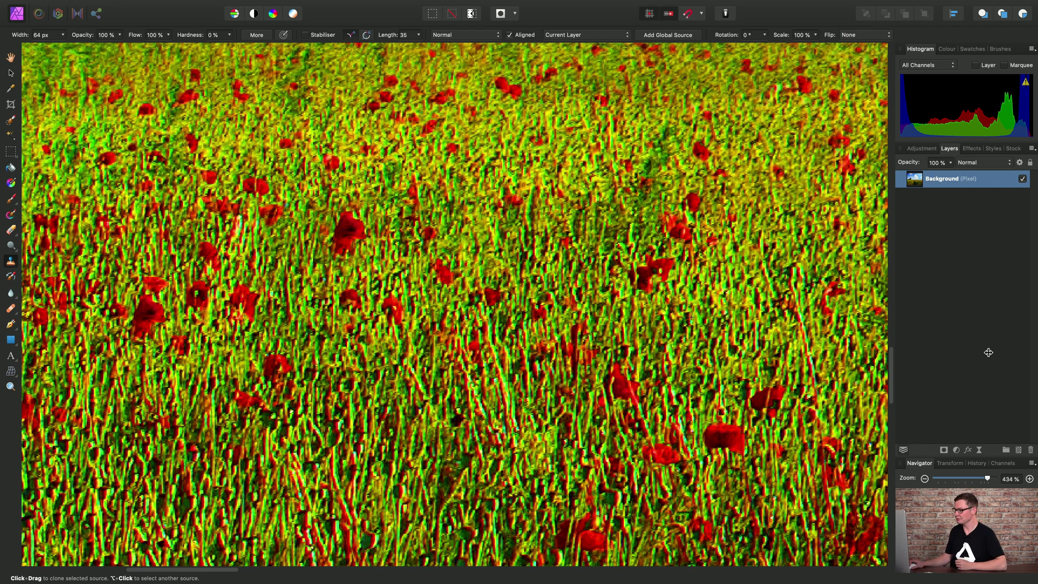
{"action": "left_click", "coordinate": [1018, 450]}
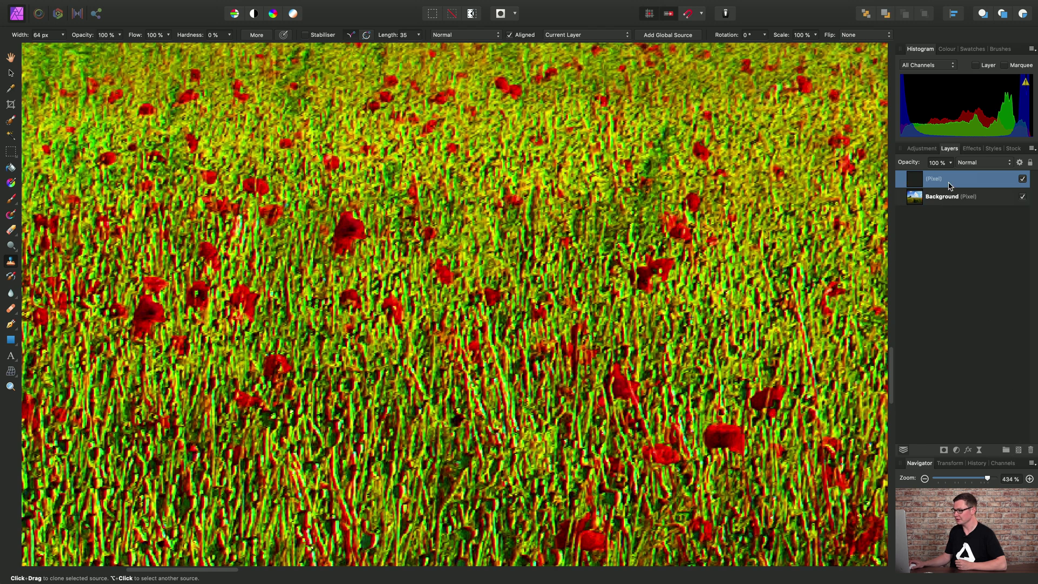
{"action": "left_click", "coordinate": [613, 38]}
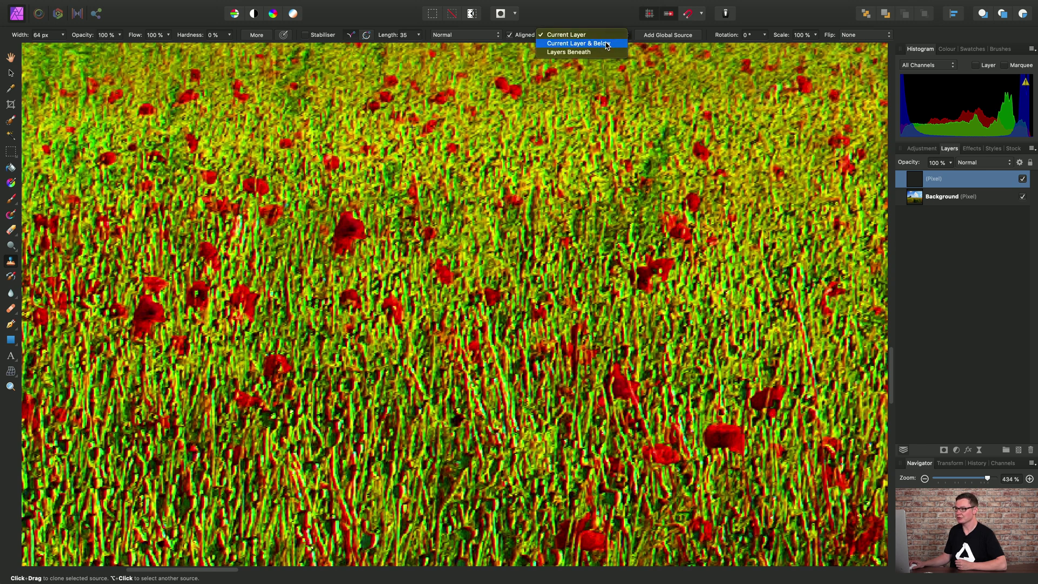
{"action": "left_click", "coordinate": [606, 46]}
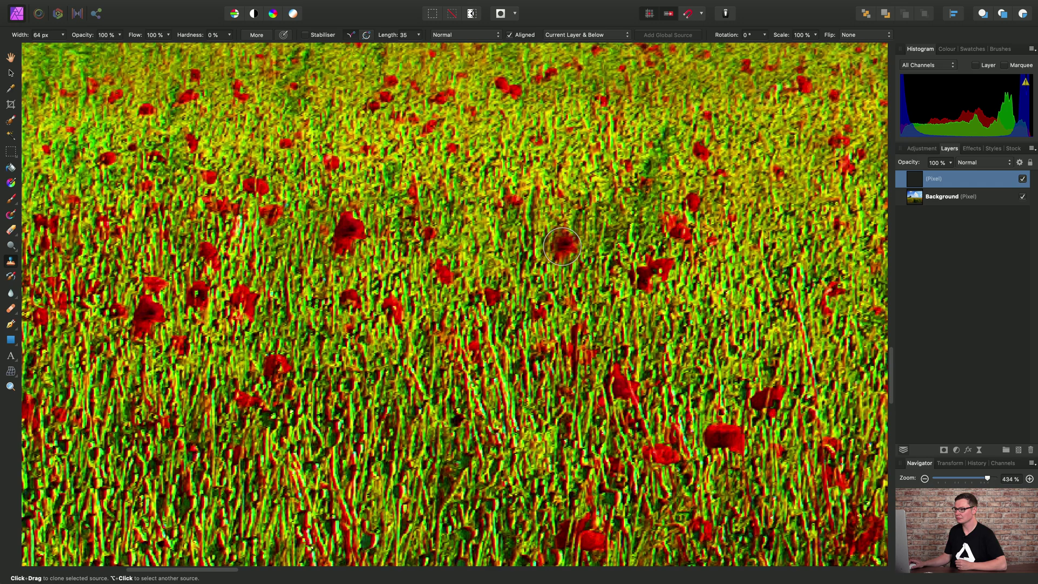
- Try cloning the sampled poppy onto the new layer beside a small poppy right of the path
{"action": "scroll", "coordinate": [439, 301], "scroll_direction": "up", "scroll_amount": 5}
{"action": "scroll", "coordinate": [427, 303], "scroll_direction": "right", "scroll_amount": 10}
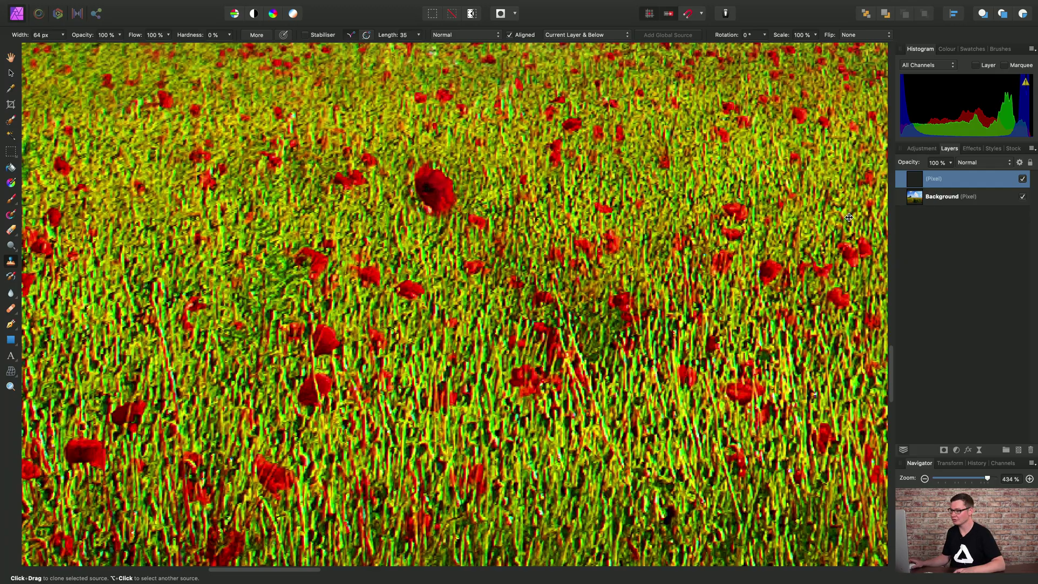
{"action": "scroll", "coordinate": [417, 319], "scroll_direction": "right", "scroll_amount": 10}
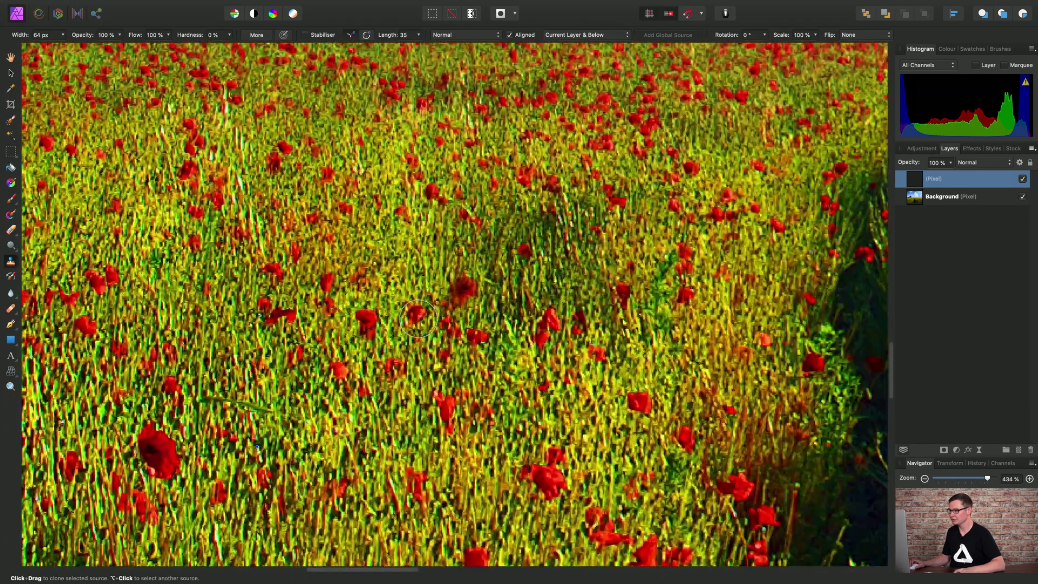
{"action": "scroll", "coordinate": [418, 319], "scroll_direction": "right", "scroll_amount": 10}
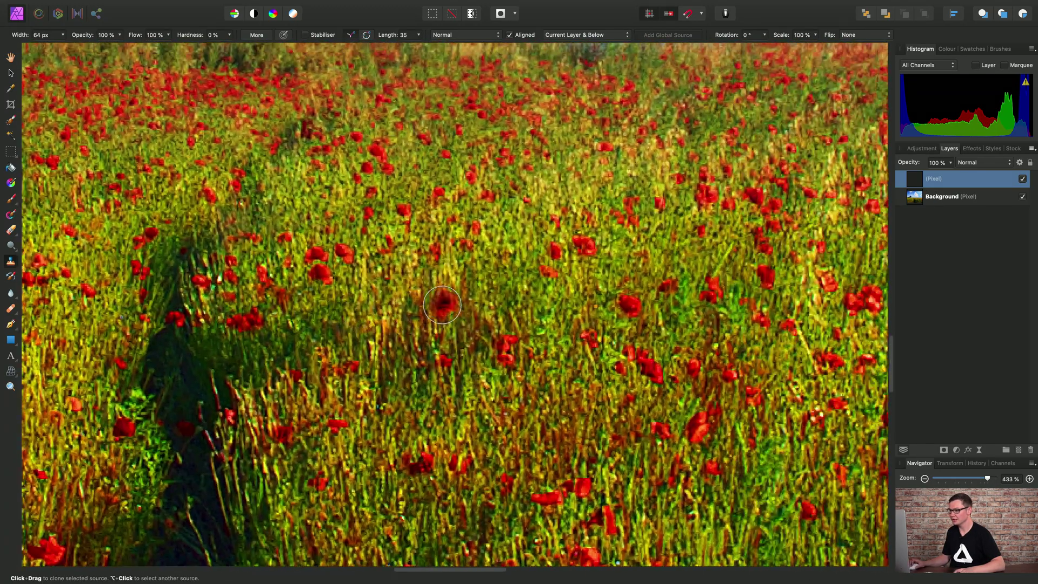
{"action": "scroll", "coordinate": [442, 304], "scroll_direction": "right", "scroll_amount": 5}
{"action": "scroll", "coordinate": [465, 292], "scroll_direction": "up", "scroll_amount": 5}
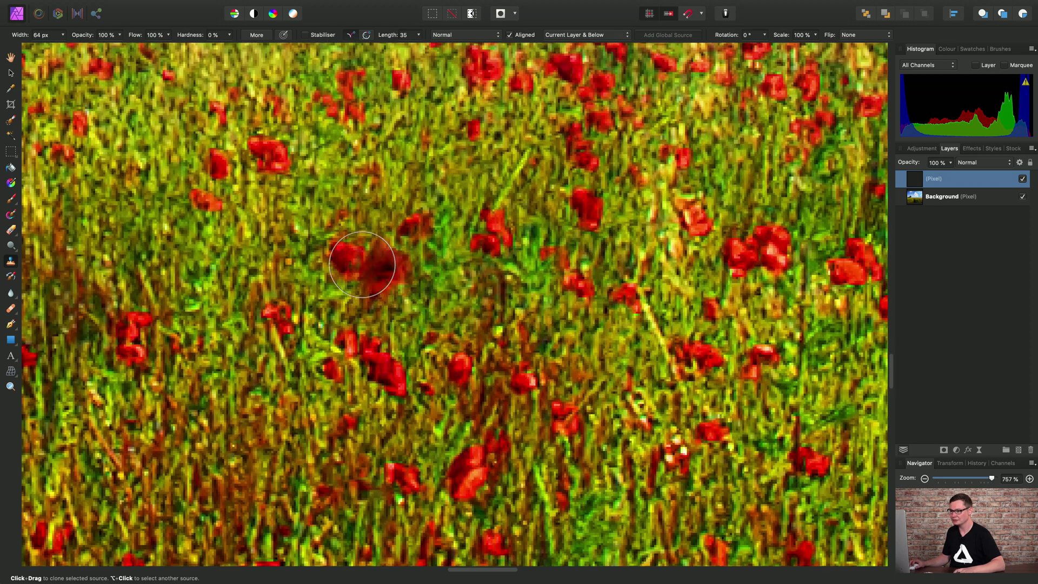
{"action": "key", "text": "super+z"}
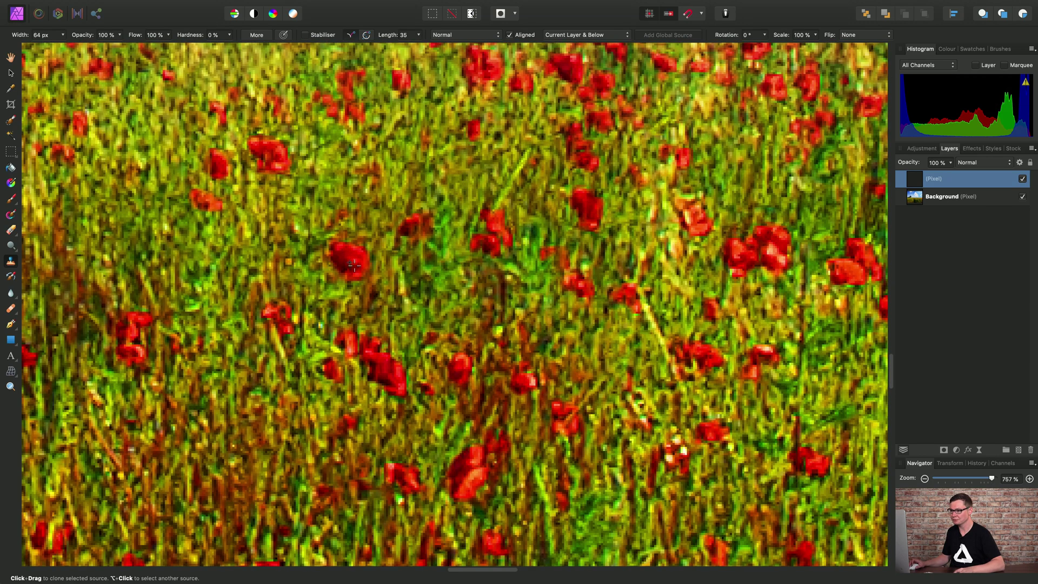
- Clone a small poppy onto the pixel layer farther up in the field right of the path, hiding and reshowing the layer to compare
{"action": "scroll", "coordinate": [373, 286], "scroll_direction": "up", "scroll_amount": 8}
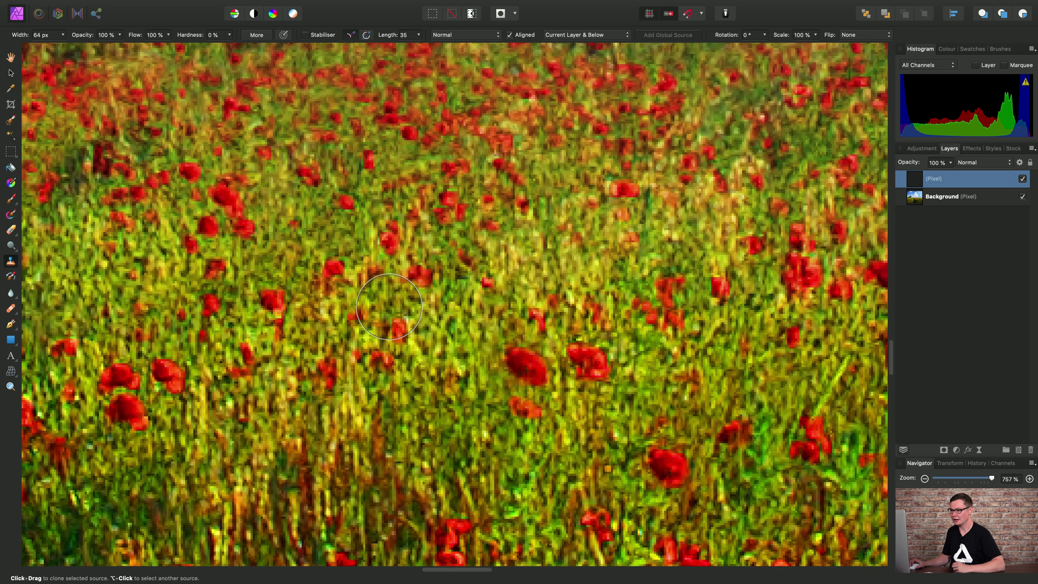
{"action": "mouse_move", "coordinate": [330, 249]}
{"action": "left_mouse_down"}
{"action": "mouse_move", "coordinate": [323, 226]}
{"action": "mouse_move", "coordinate": [289, 230]}
{"action": "left_mouse_up"}
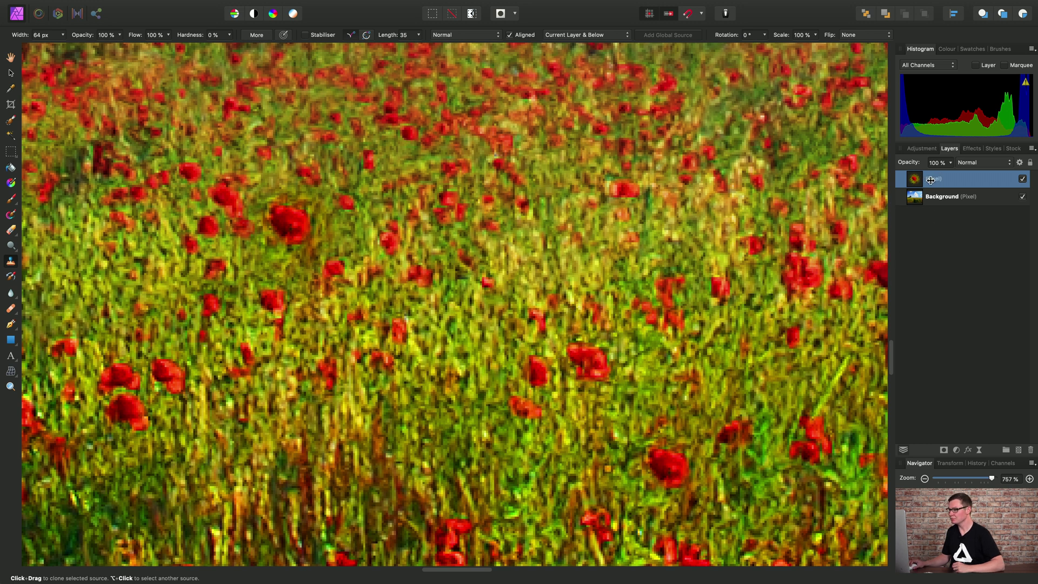
{"action": "left_click", "coordinate": [1023, 179]}
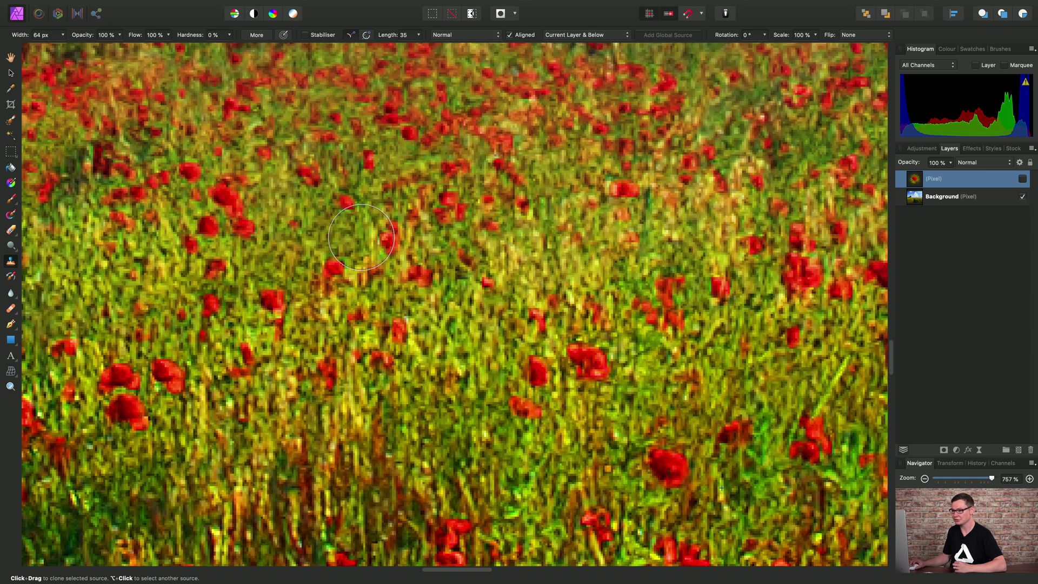
{"action": "left_click", "coordinate": [1023, 179]}
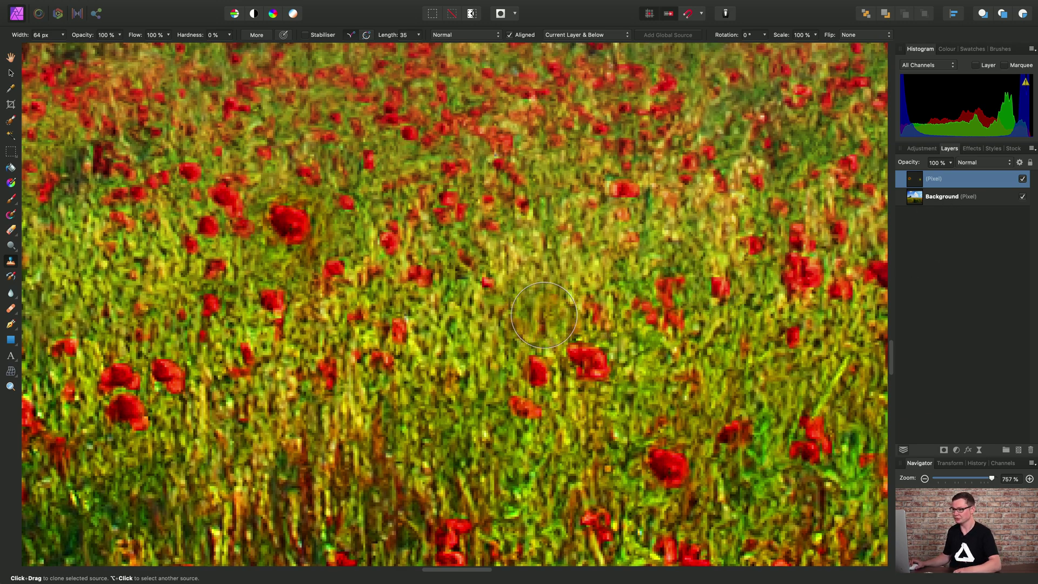
- Sample the large dark-centred poppy again and clone it onto the pixel layer in the grass up and left of the path's start
{"action": "left_click_drag", "start_coordinate": [547, 318], "coordinate": [699, 331]}
{"action": "left_click_drag", "start_coordinate": [488, 334], "coordinate": [578, 314]}
{"action": "scroll", "coordinate": [498, 312], "scroll_direction": "down", "scroll_amount": 3}
{"action": "left_click_drag", "start_coordinate": [498, 312], "coordinate": [700, 288]}
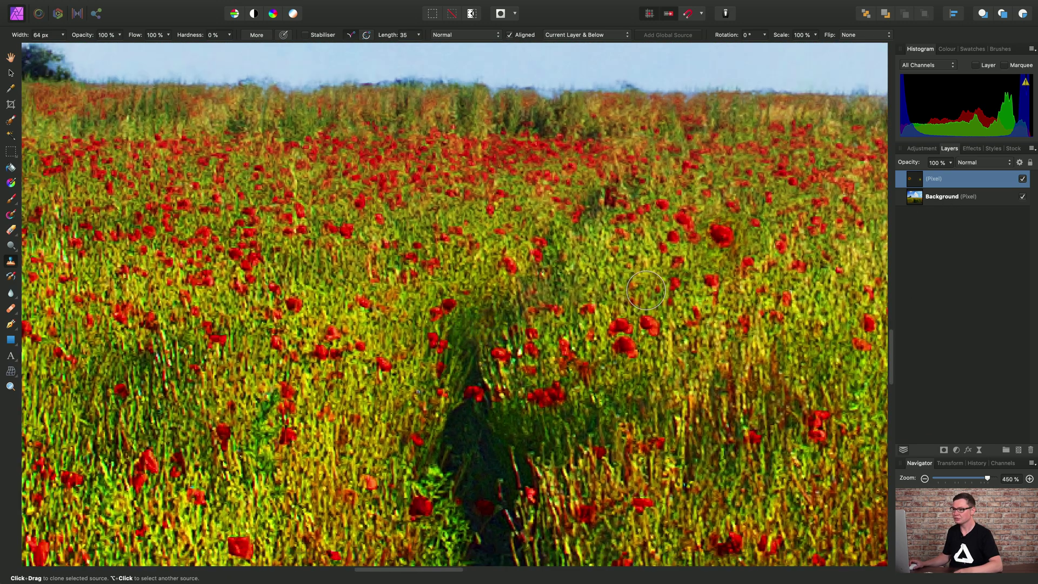
{"action": "left_click_drag", "start_coordinate": [478, 332], "coordinate": [716, 282]}
{"action": "left_click_drag", "start_coordinate": [455, 346], "coordinate": [640, 314]}
{"action": "left_click_drag", "start_coordinate": [526, 399], "coordinate": [694, 224]}
{"action": "left_click_drag", "start_coordinate": [397, 341], "coordinate": [479, 307]}
{"action": "scroll", "coordinate": [454, 319], "scroll_direction": "up", "scroll_amount": 1}
{"action": "left_click", "coordinate": [413, 313], "text": "alt"}
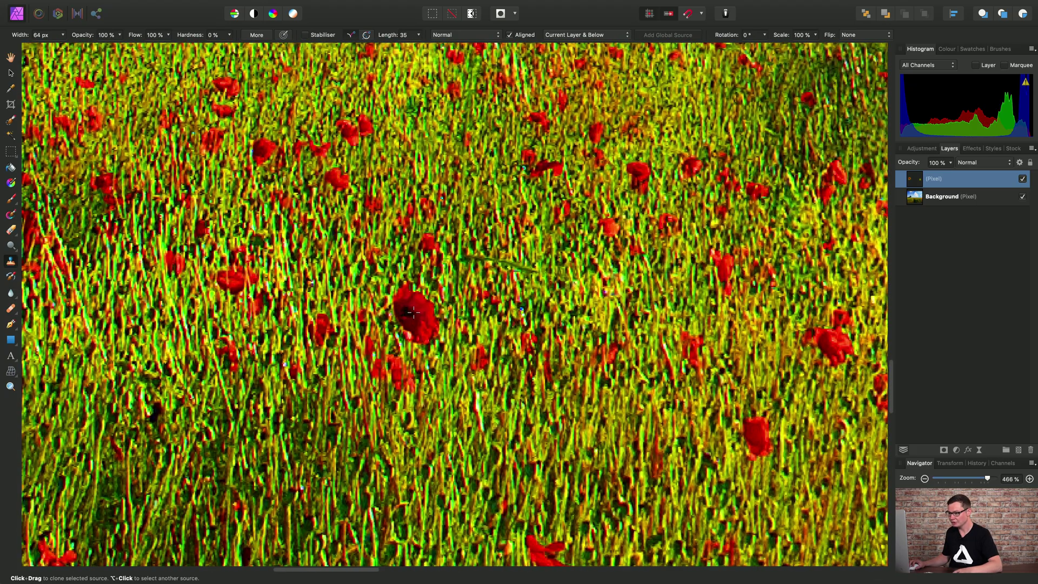
{"action": "scroll", "coordinate": [413, 313], "scroll_direction": "up", "scroll_amount": 10}
{"action": "scroll", "coordinate": [413, 313], "scroll_direction": "right", "scroll_amount": 4}
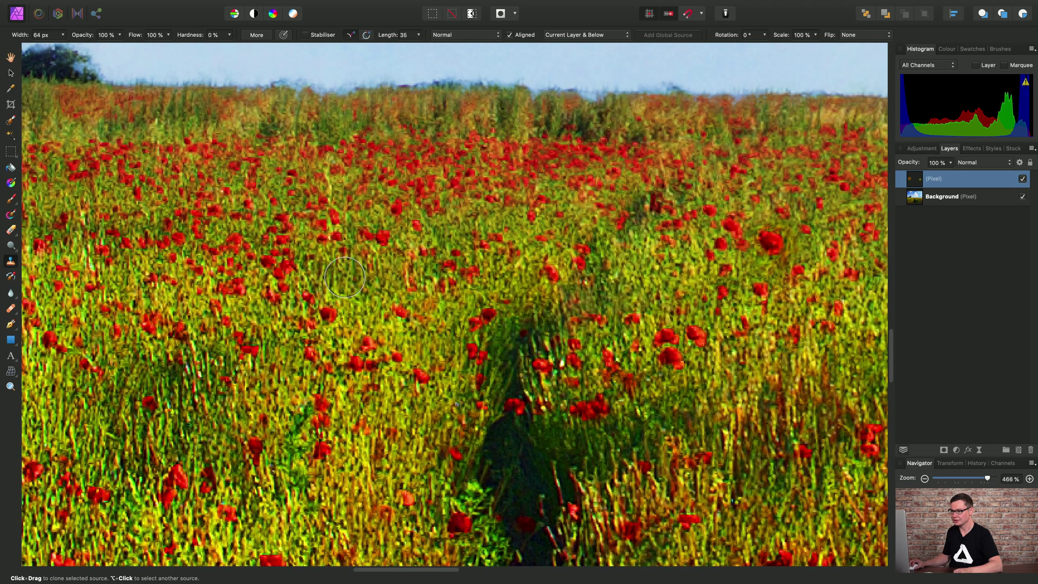
{"action": "mouse_move", "coordinate": [345, 280]}
{"action": "left_mouse_down"}
{"action": "mouse_move", "coordinate": [360, 284]}
{"action": "mouse_move", "coordinate": [346, 286]}
{"action": "left_mouse_up"}
{"action": "scroll", "coordinate": [438, 332], "scroll_direction": "up", "scroll_amount": 5}
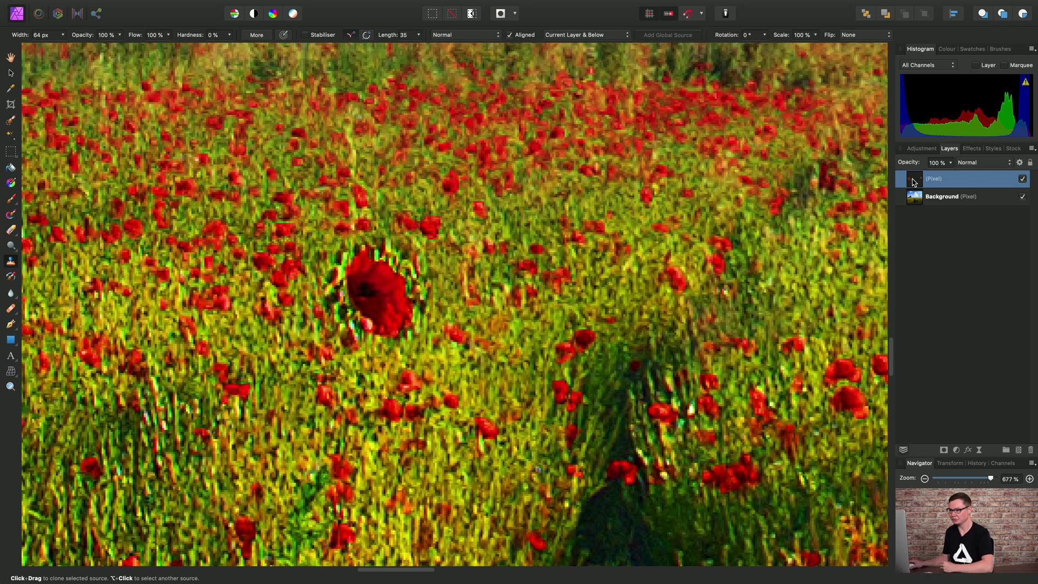
- Erase the mismatched grass fringe around the cloned large poppy using the Erase Brush at 0% hardness and 28.4 px width
{"action": "left_click", "coordinate": [13, 232]}
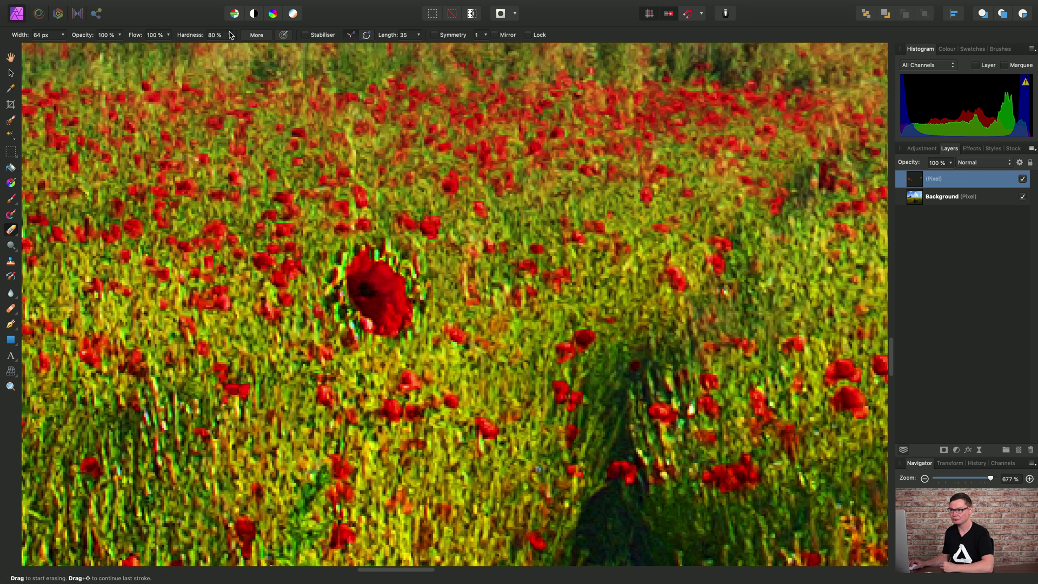
{"action": "left_click_drag", "start_coordinate": [231, 35], "coordinate": [160, 53]}
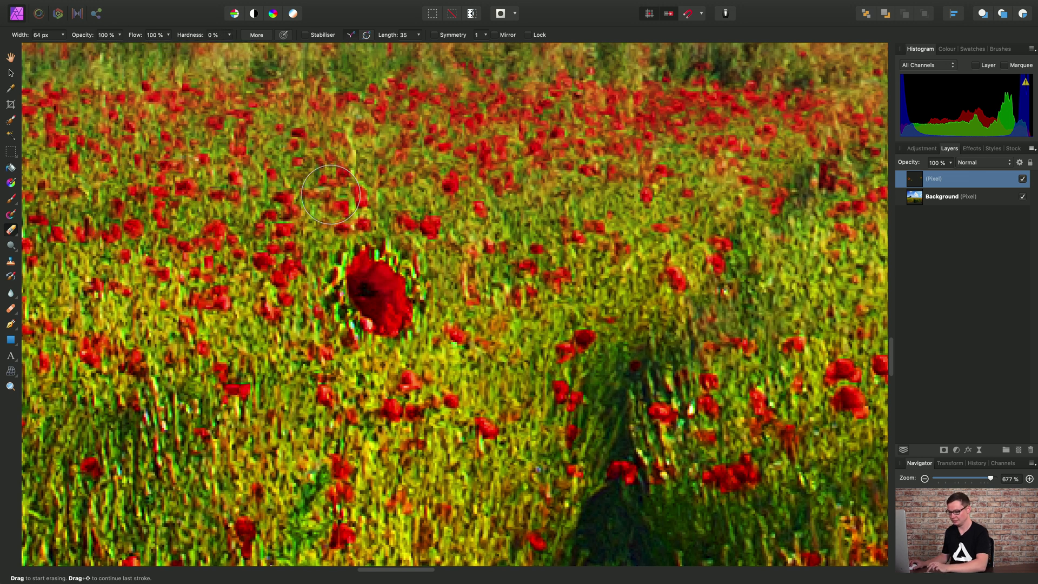
{"action": "key", "text": "bracketleft"}
{"action": "key", "text": "bracketleft"}
{"action": "key", "text": "bracketleft"}
{"action": "key", "text": "bracketleft"}
{"action": "mouse_move", "coordinate": [401, 251]}
{"action": "left_mouse_down"}
{"action": "mouse_move", "coordinate": [422, 289]}
{"action": "mouse_move", "coordinate": [419, 332]}
{"action": "mouse_move", "coordinate": [381, 351]}
{"action": "mouse_move", "coordinate": [338, 321]}
{"action": "mouse_move", "coordinate": [332, 278]}
{"action": "mouse_move", "coordinate": [344, 245]}
{"action": "mouse_move", "coordinate": [392, 252]}
{"action": "left_mouse_up"}
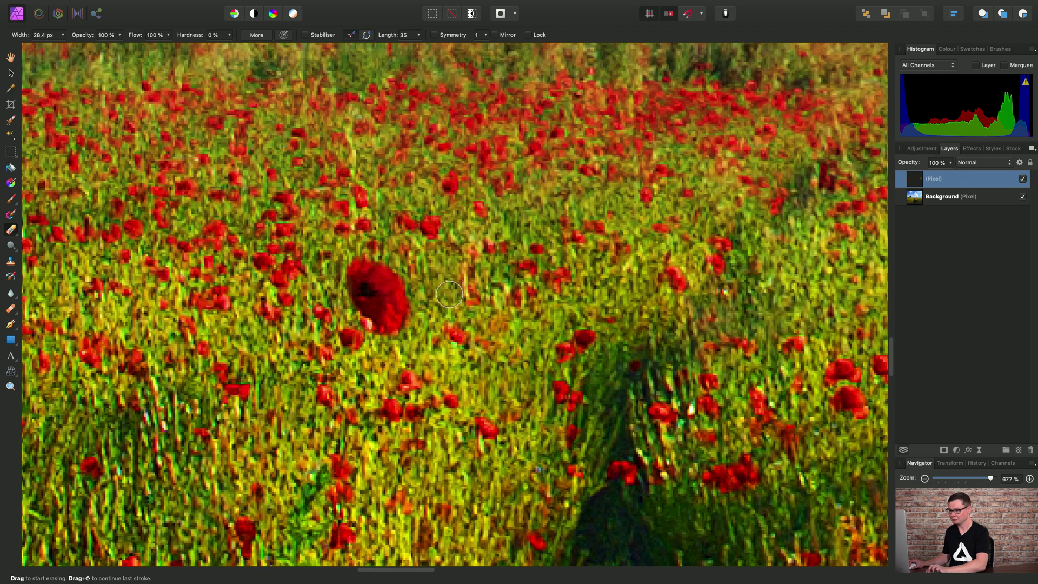
- Hide and reshow the pixel layer to compare the field with and without the cloned poppies
{"action": "left_click_drag", "start_coordinate": [540, 315], "coordinate": [315, 265]}
{"action": "left_click", "coordinate": [1023, 180]}
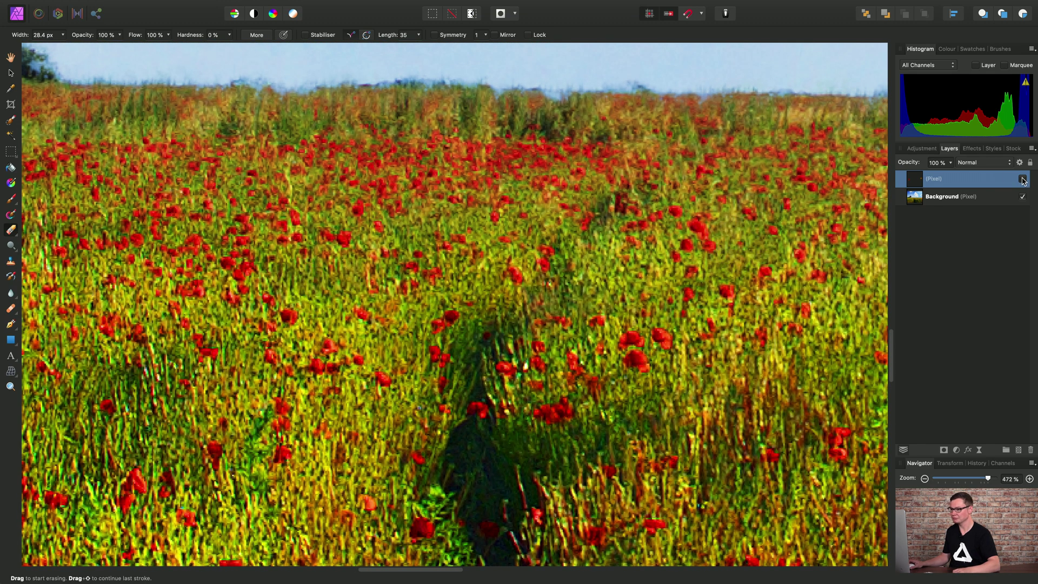
{"action": "left_click", "coordinate": [1022, 179]}
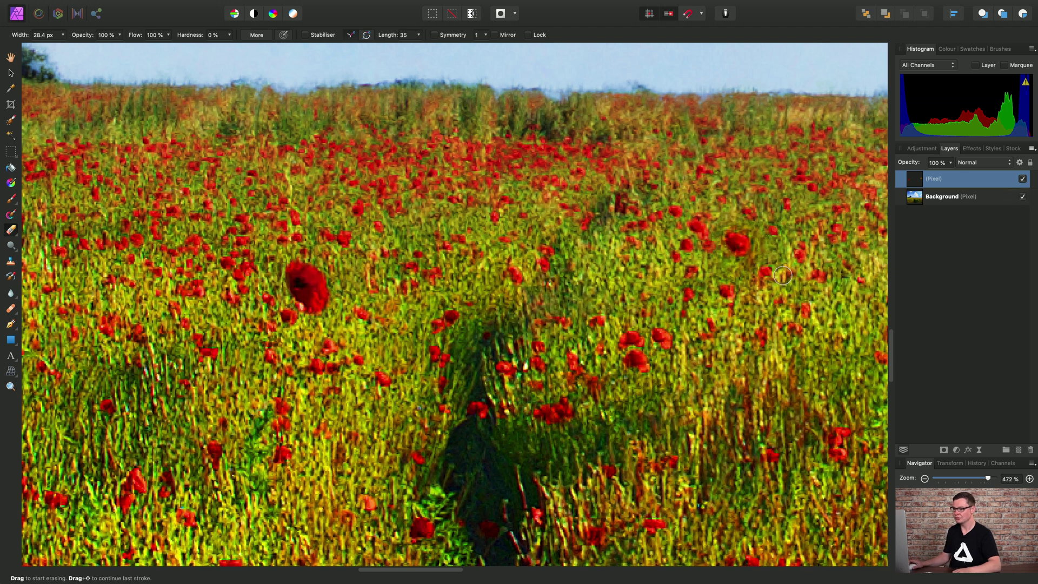
- Switch to the Clone Brush and examine its Rotation and Flip options without changing them
{"action": "left_click_drag", "start_coordinate": [782, 275], "coordinate": [628, 266]}
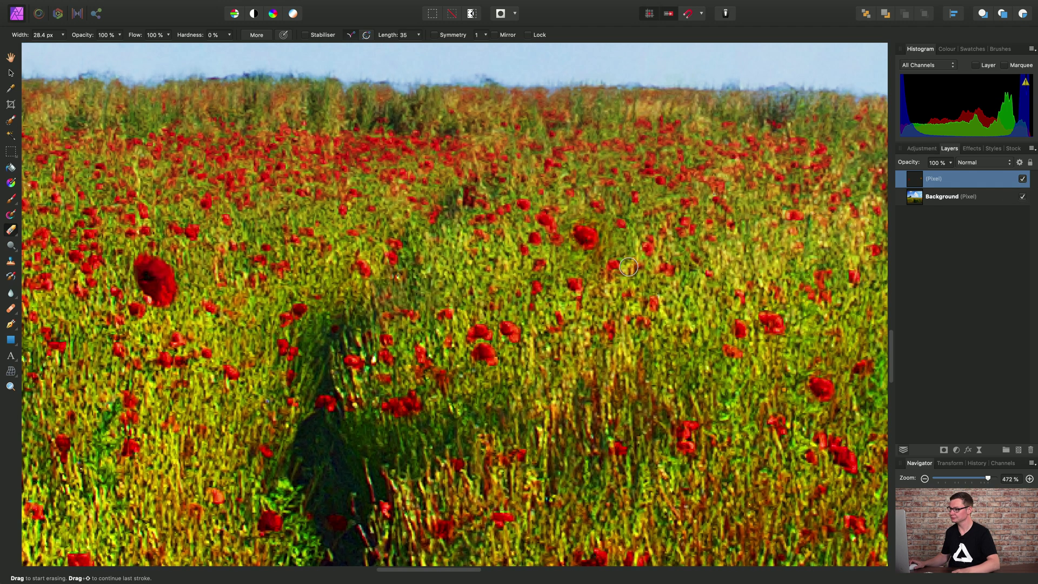
{"action": "left_click_drag", "start_coordinate": [632, 304], "coordinate": [520, 254]}
{"action": "left_click_drag", "start_coordinate": [470, 285], "coordinate": [354, 241]}
{"action": "scroll", "coordinate": [420, 259], "scroll_direction": "down", "scroll_amount": 3}
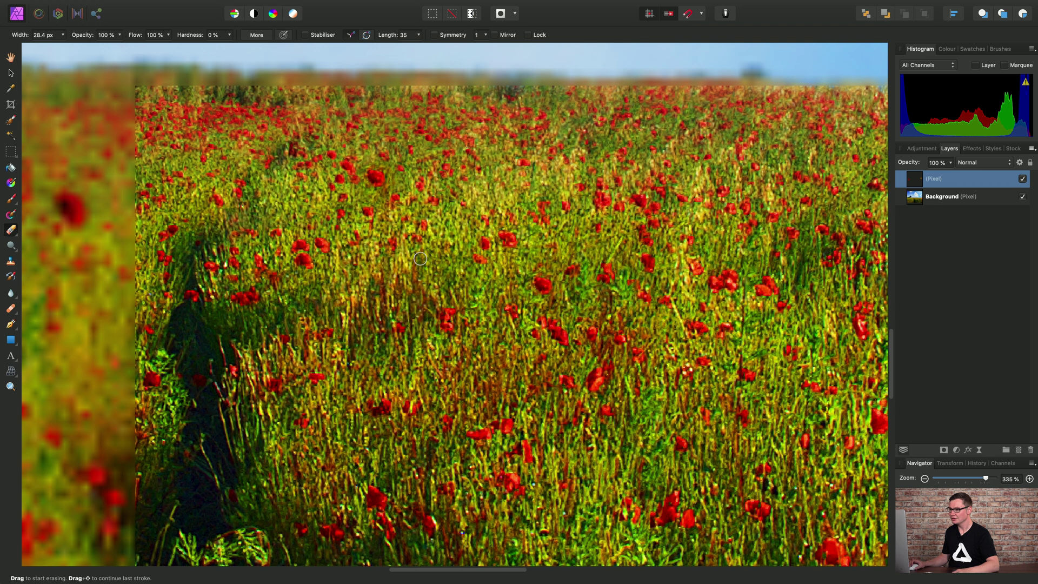
{"action": "scroll", "coordinate": [162, 313], "scroll_direction": "left", "scroll_amount": 3}
{"action": "left_click", "coordinate": [10, 262]}
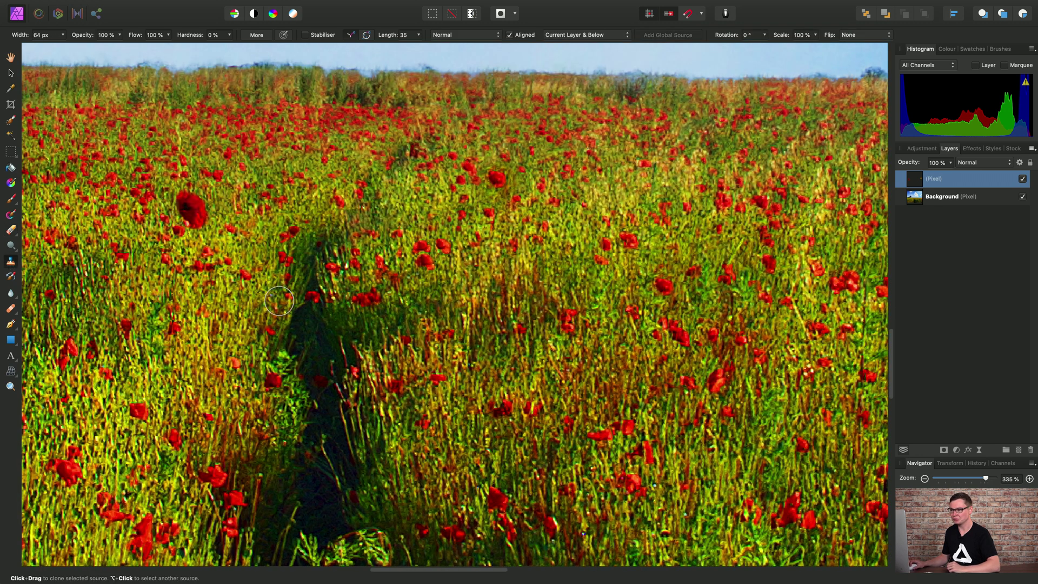
{"action": "scroll", "coordinate": [592, 306], "scroll_direction": "right", "scroll_amount": 6}
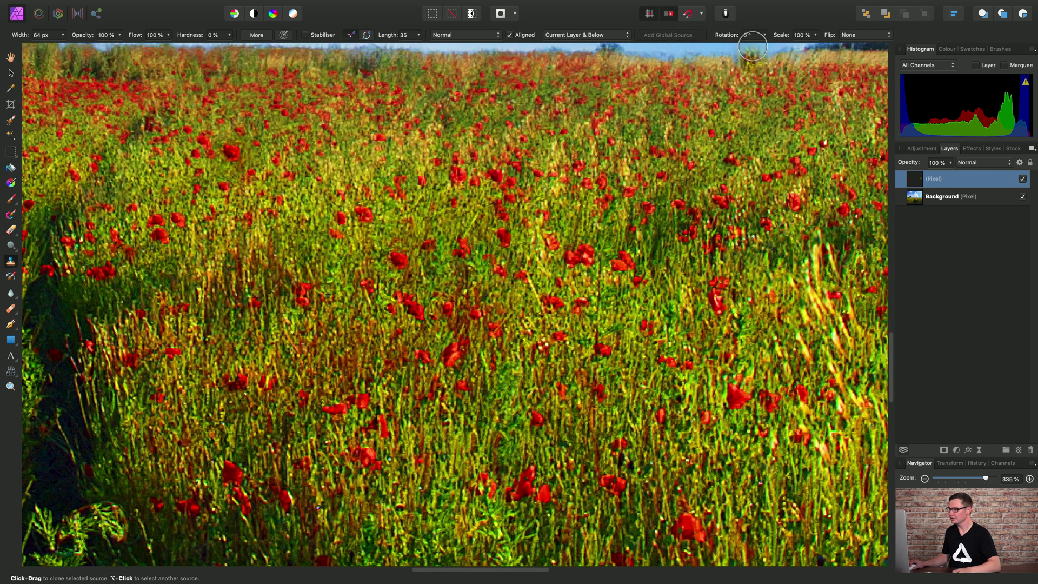
{"action": "left_click", "coordinate": [764, 39]}
{"action": "mouse_move", "coordinate": [763, 48]}
{"action": "left_mouse_down"}
{"action": "mouse_move", "coordinate": [816, 53]}
{"action": "mouse_move", "coordinate": [749, 56]}
{"action": "left_mouse_up"}
{"action": "left_click", "coordinate": [765, 35]}
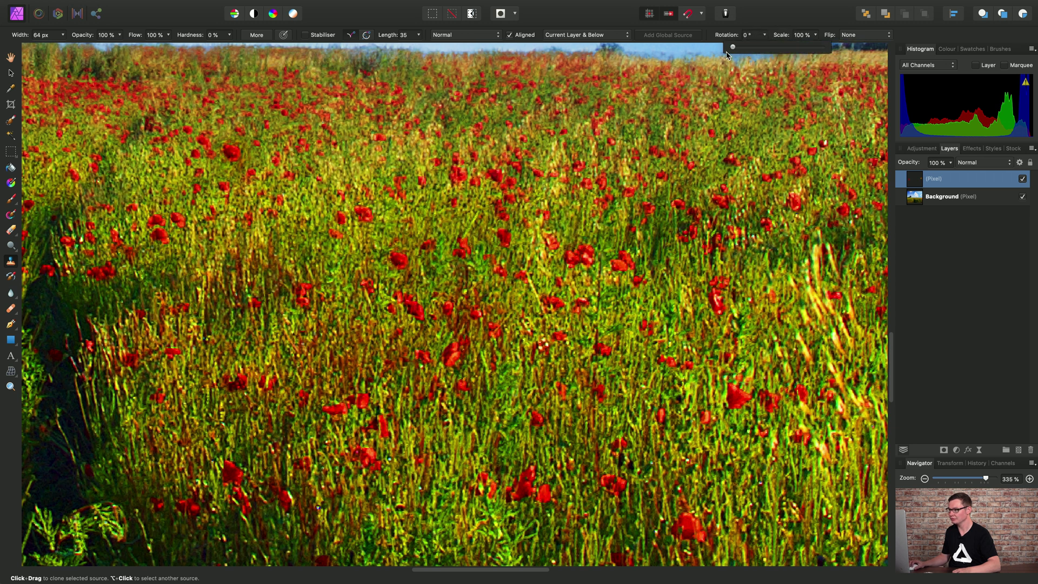
{"action": "left_click", "coordinate": [865, 35]}
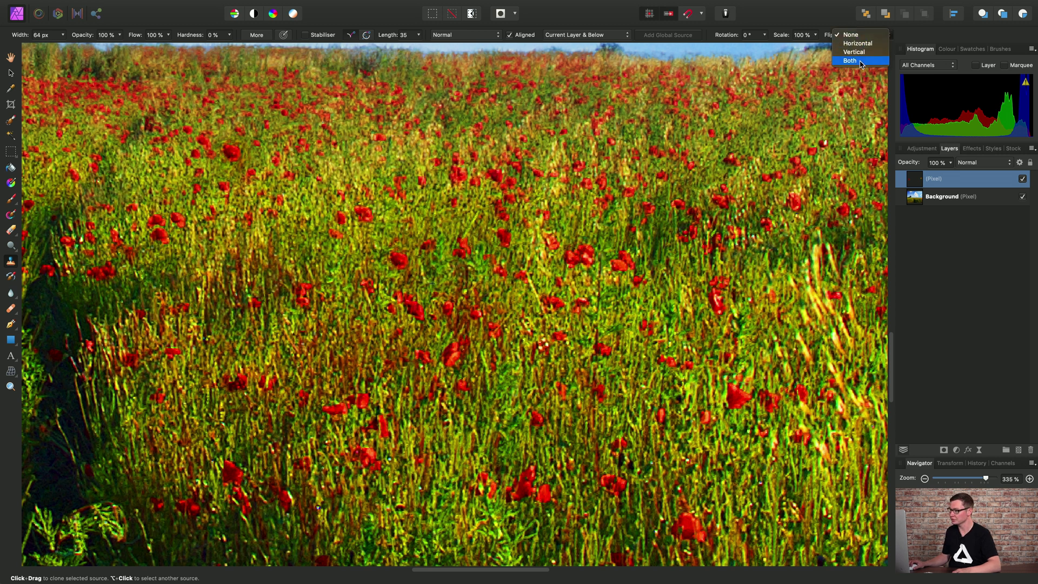
{"action": "left_click", "coordinate": [555, 284]}
- With the Clone Brush at 84.6 px and Flip set to Horizontal, clone a mirrored poppy into the grass on the field's right side
{"action": "scroll", "coordinate": [583, 264], "scroll_direction": "right", "scroll_amount": 10}
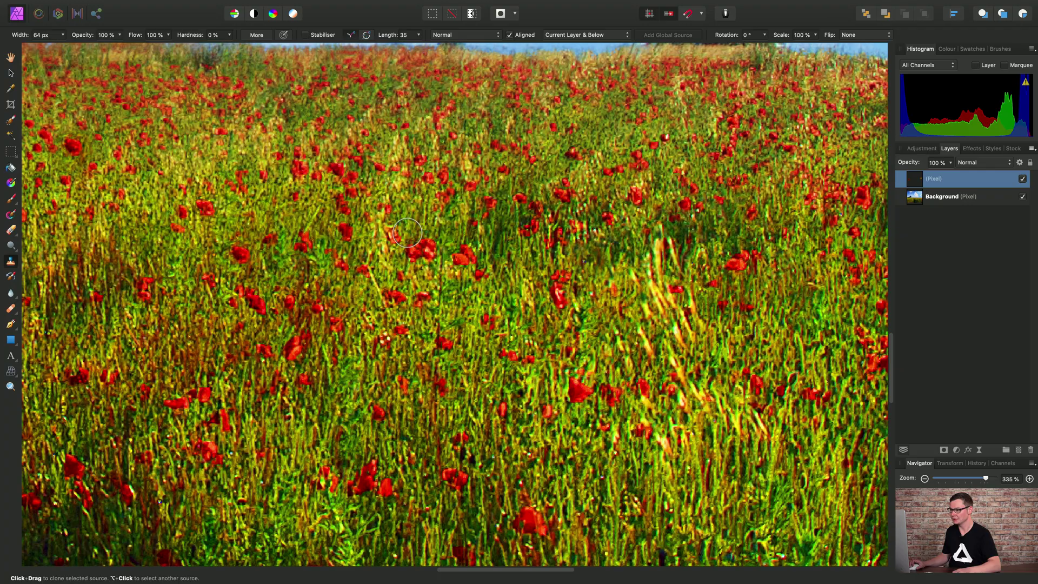
{"action": "scroll", "coordinate": [412, 258], "scroll_direction": "right", "scroll_amount": 10}
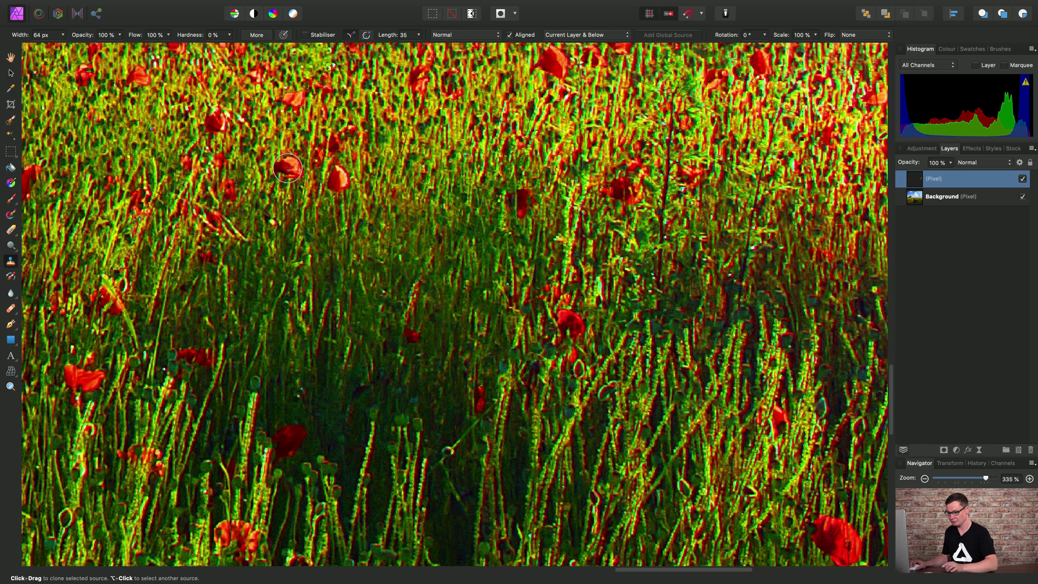
{"action": "key", "text": "bracketright"}
{"action": "key", "text": "bracketright"}
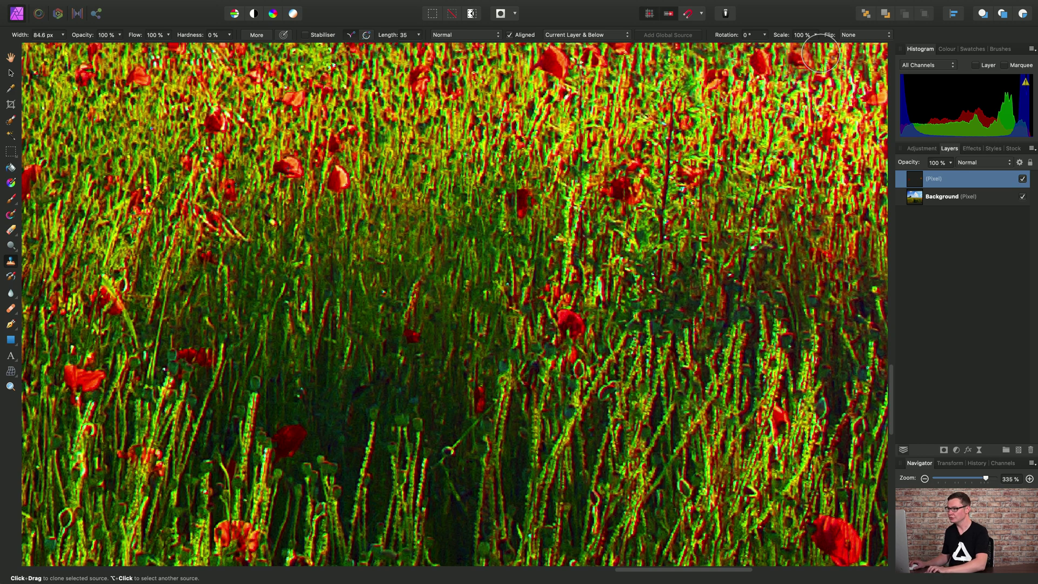
{"action": "left_click", "coordinate": [865, 34]}
{"action": "left_click", "coordinate": [860, 45]}
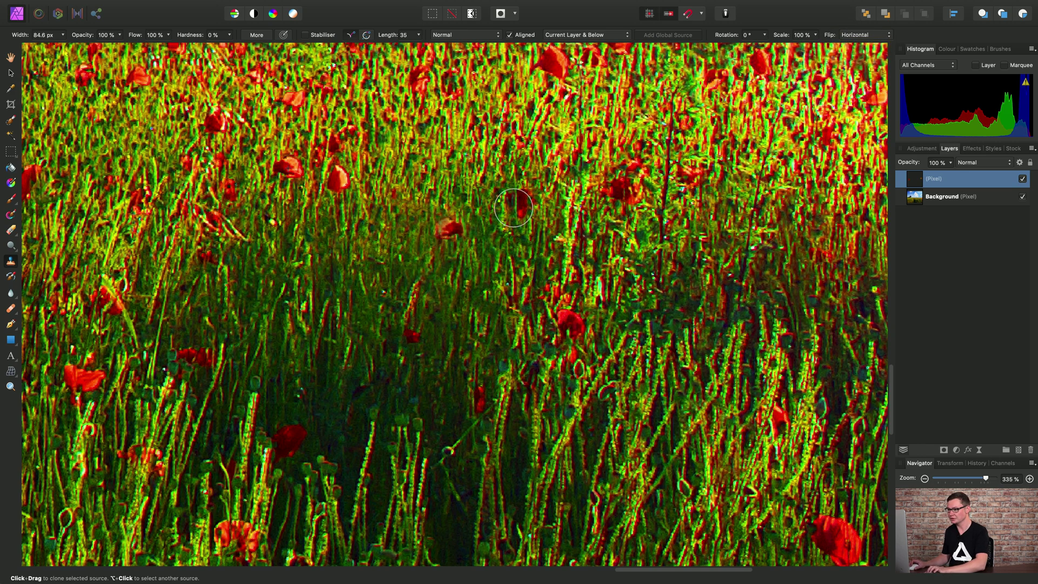
- Set the Clone Brush width to 61.2 px to fit a poppy farther up the field's right side, and fit the whole photo in view
{"action": "left_click_drag", "start_coordinate": [513, 208], "coordinate": [251, 370]}
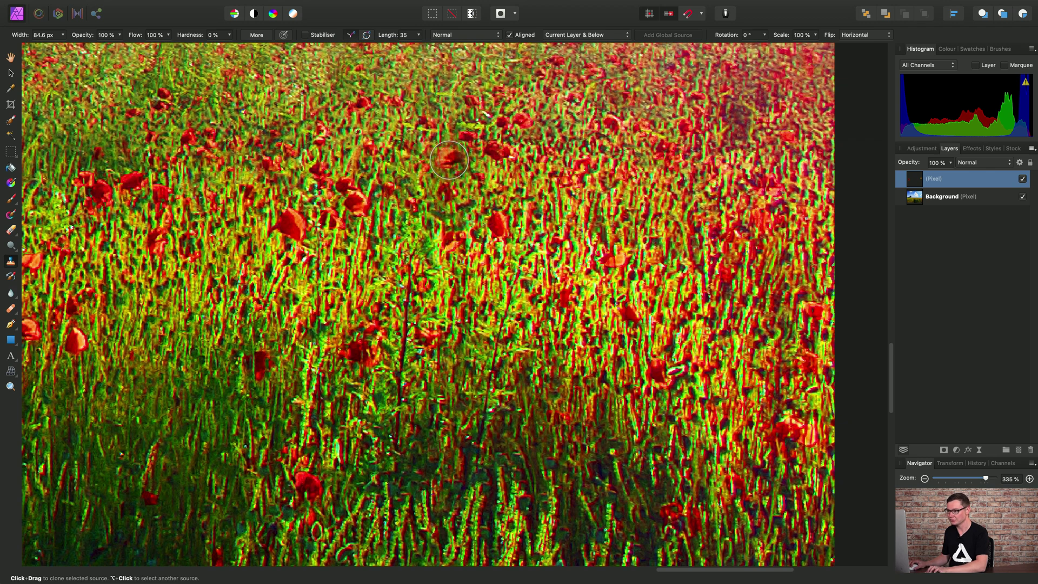
{"action": "key", "text": "bracketleft"}
{"action": "key", "text": "bracketleft"}
{"action": "key", "text": "bracketleft"}
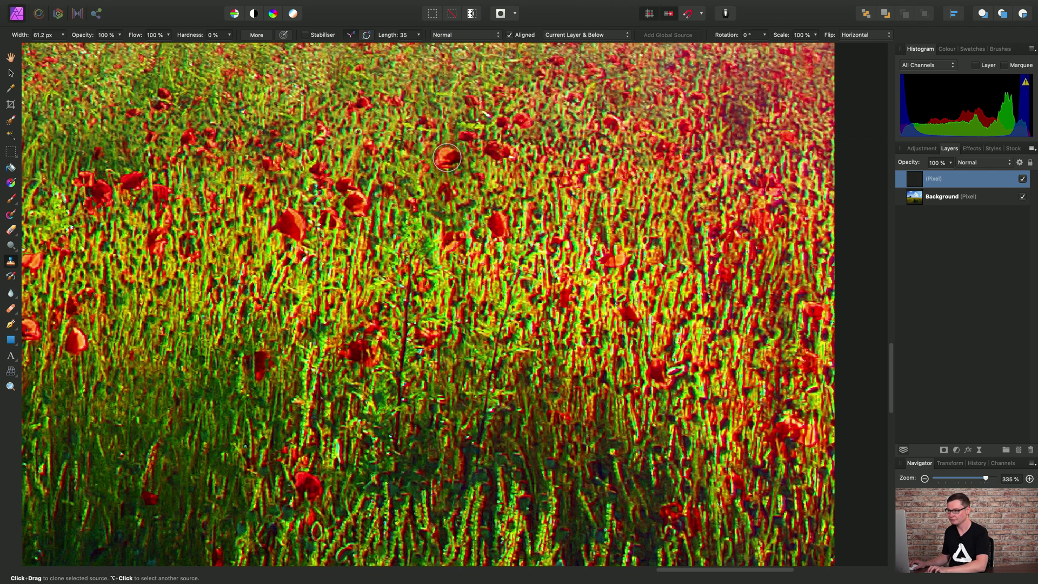
{"action": "left_click_drag", "start_coordinate": [528, 222], "coordinate": [646, 300]}
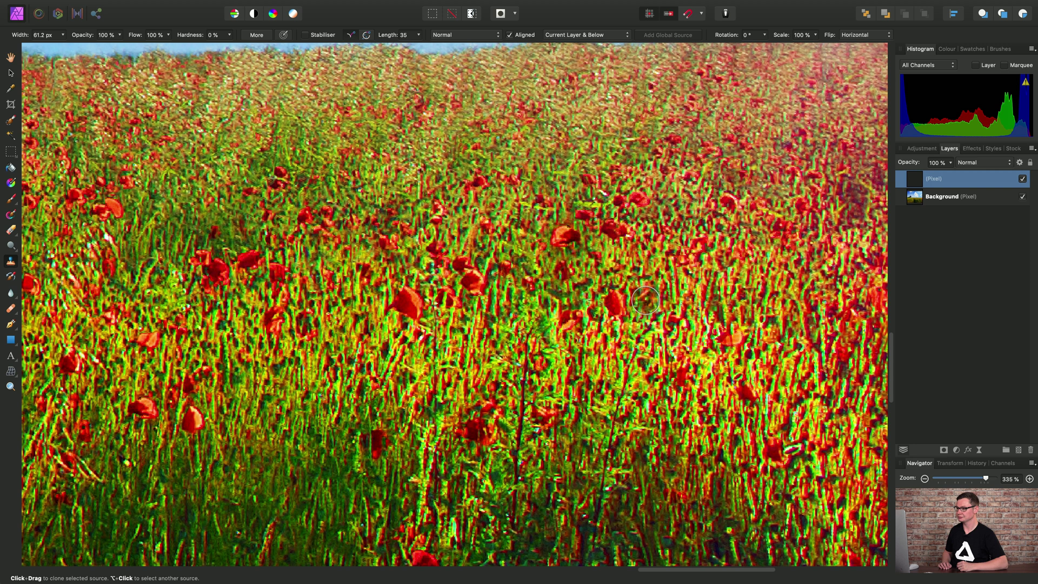
{"action": "key", "text": "space"}
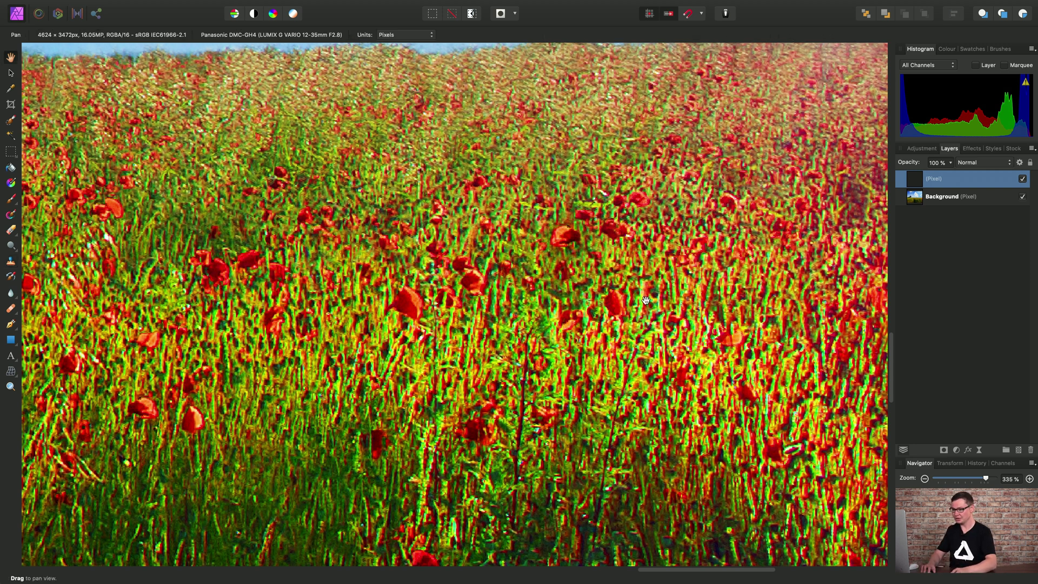
{"action": "key", "text": "super+0"}
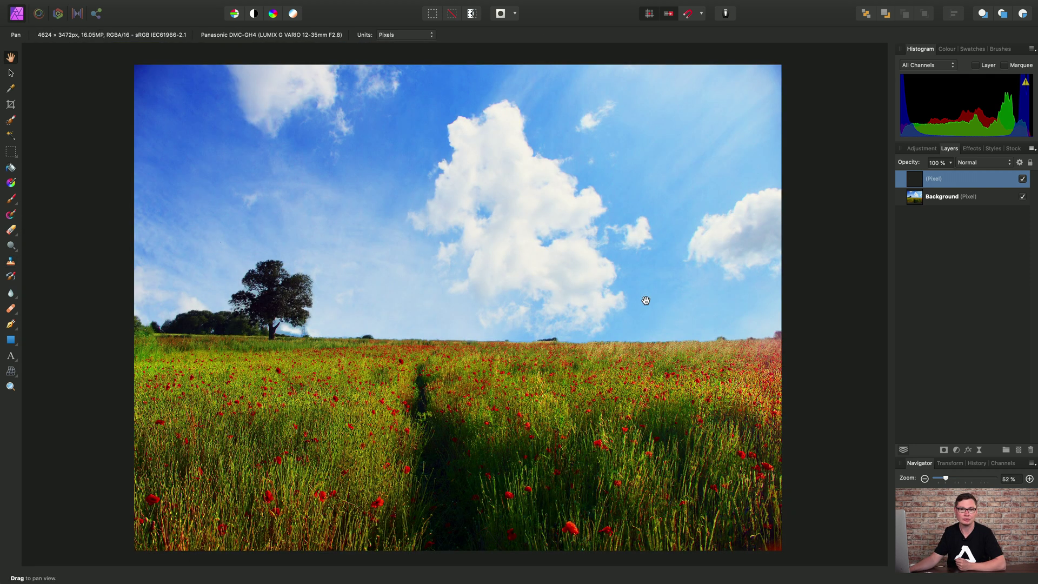